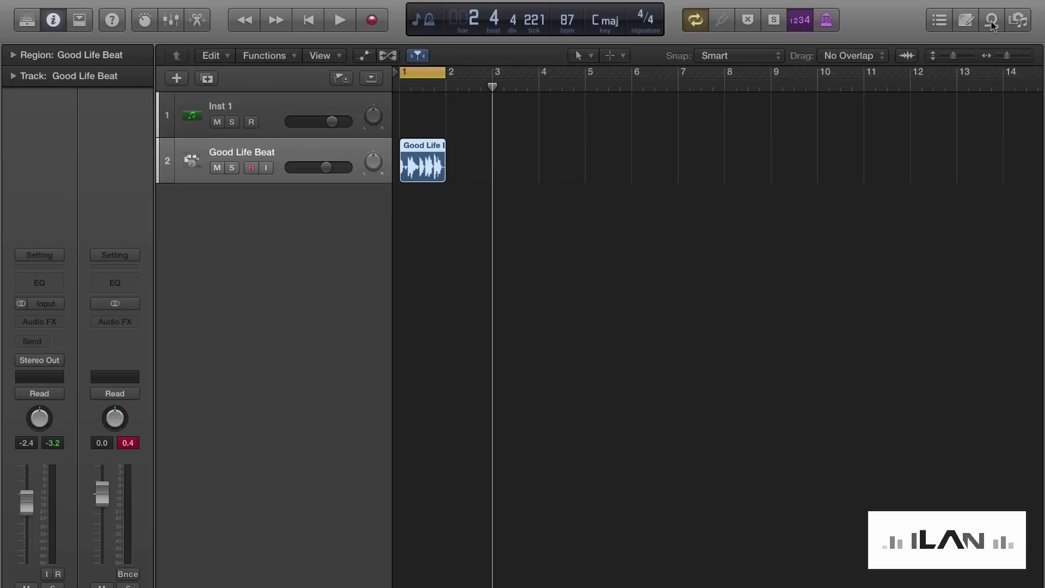
Open the loop browser, clear its search text and filter the loops by Bass, Urban and Dry
left_click(991, 21)
left_click(992, 21)
left_click(992, 23)
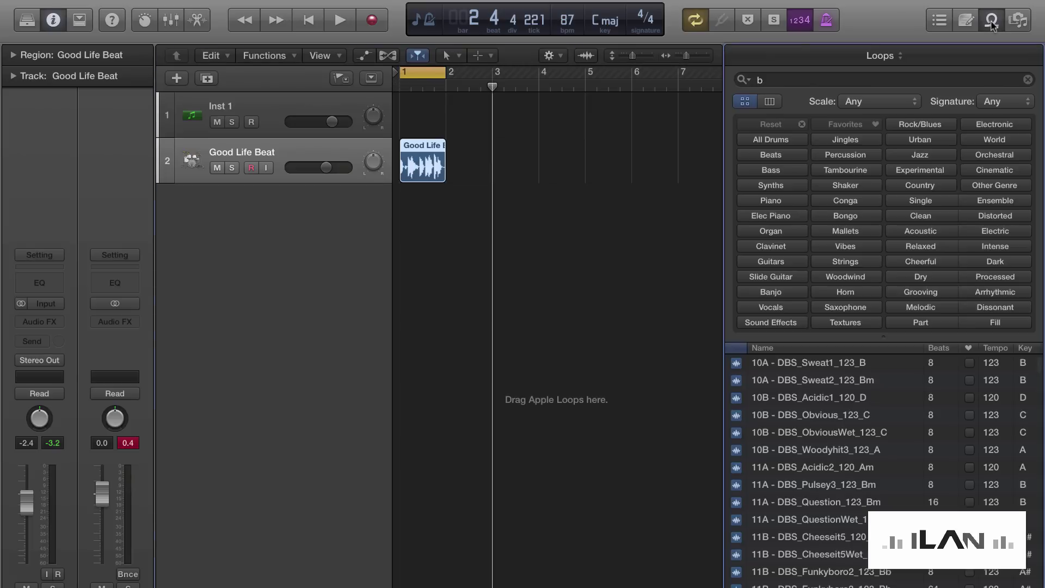
left_click(769, 80)
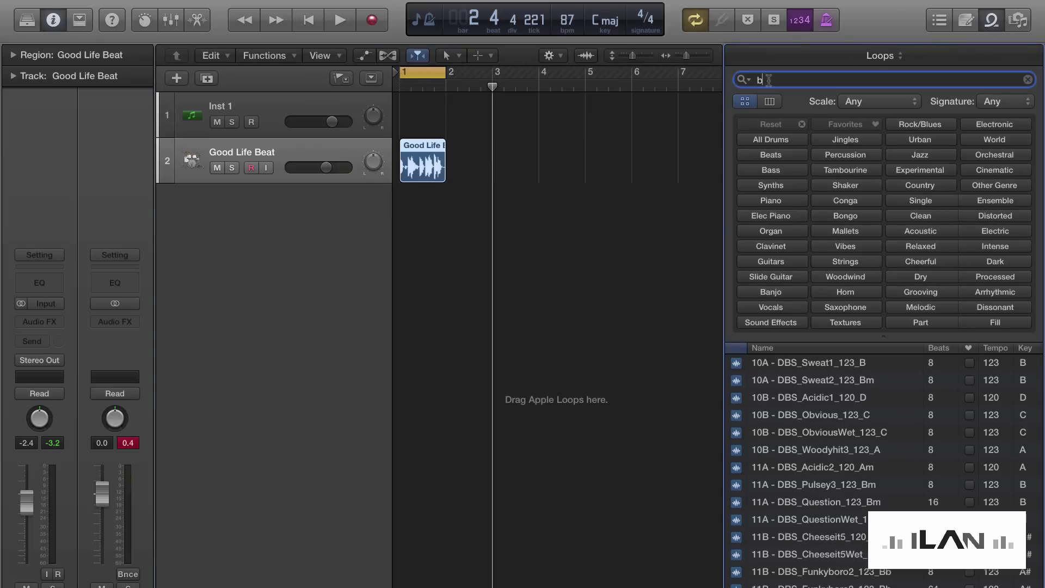
key("BackSpace")
left_click(770, 170)
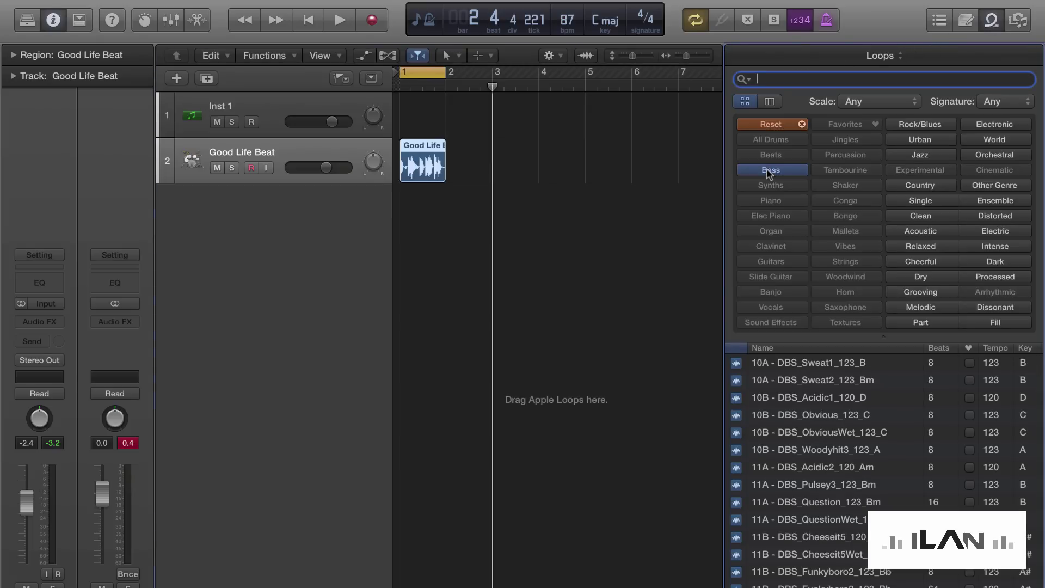
left_click(939, 142)
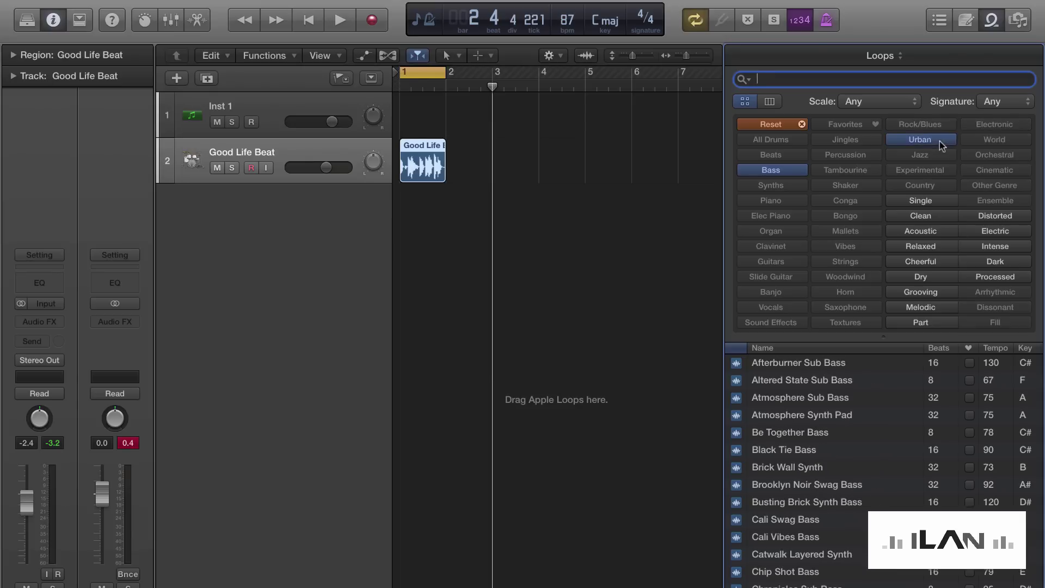
left_click(920, 277)
Find and preview the Faceoff Sub Bass loop, and add it at bar 1 on a new track below Good Life Beat
scroll(783, 481, "down", 2)
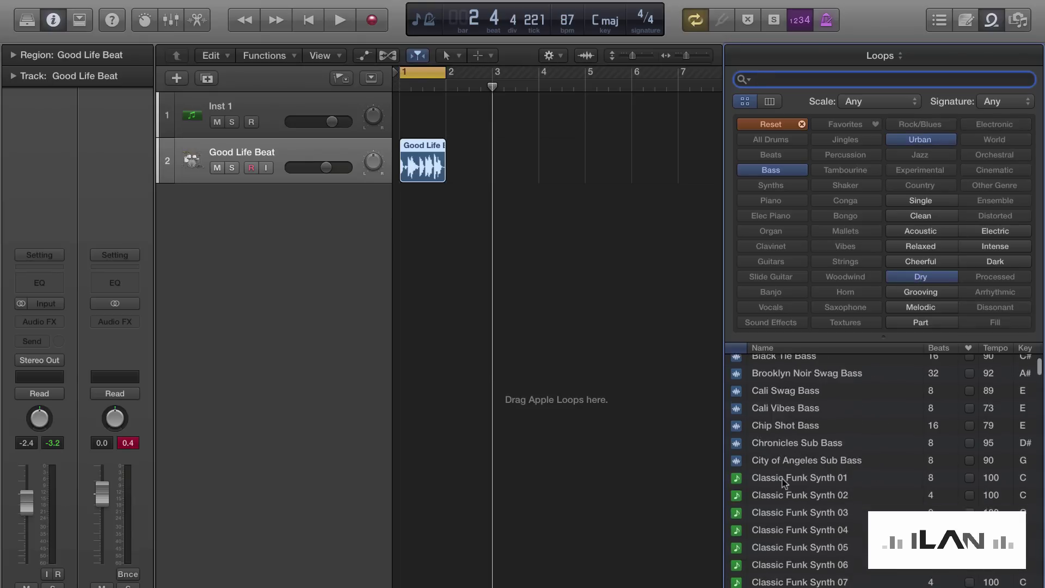
scroll(784, 482, "down", 10)
scroll(783, 482, "up", 2)
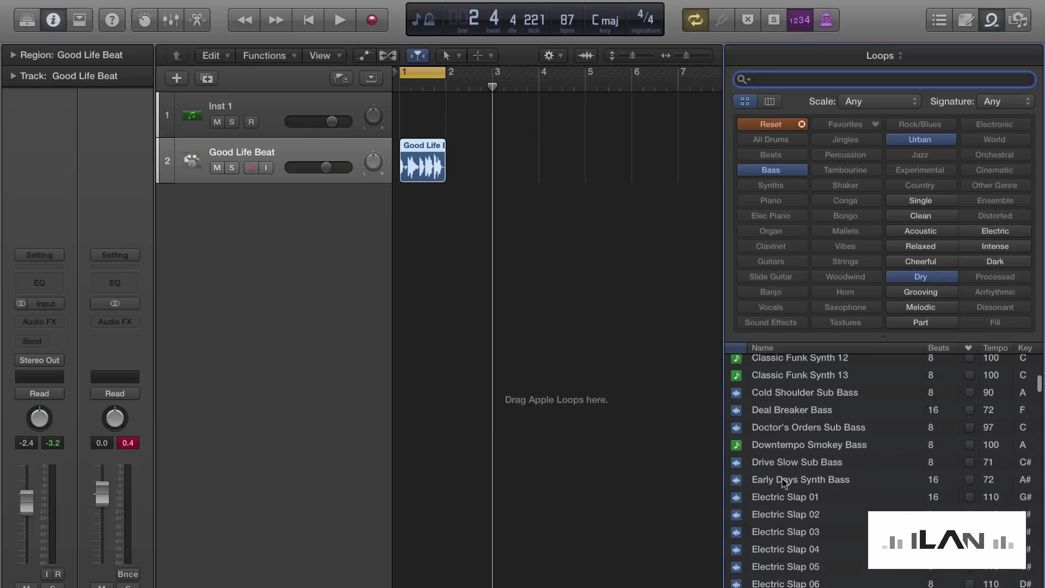
scroll(783, 481, "up", 1)
scroll(783, 481, "up", 2)
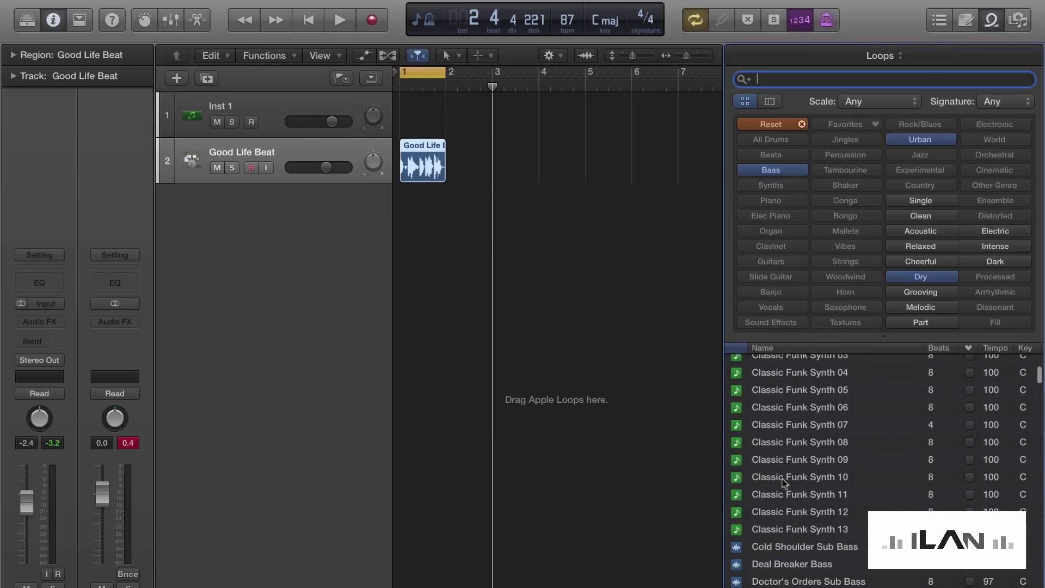
scroll(783, 482, "down", 9)
scroll(784, 482, "down", 8)
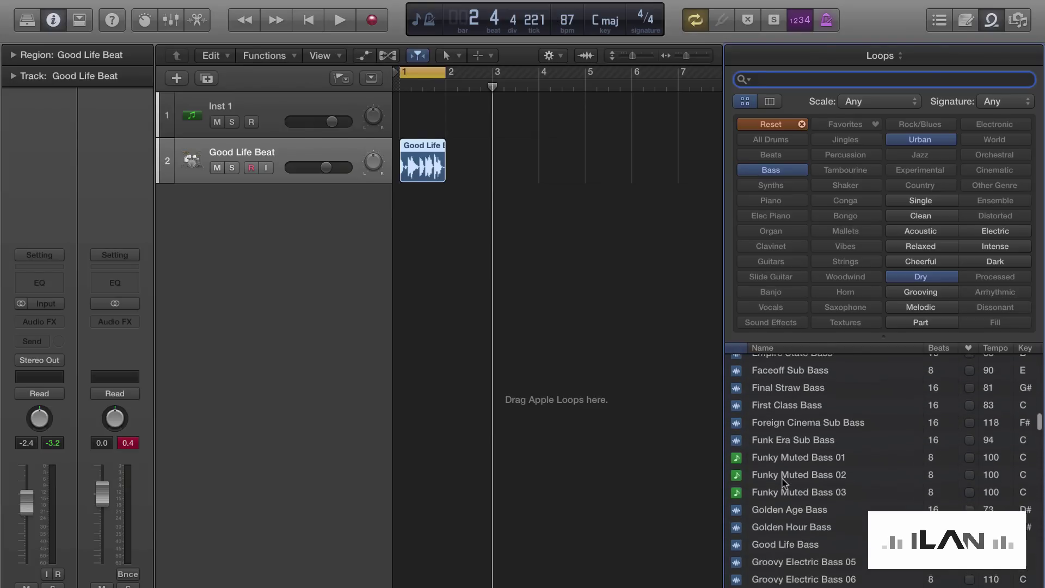
scroll(784, 481, "up", 2)
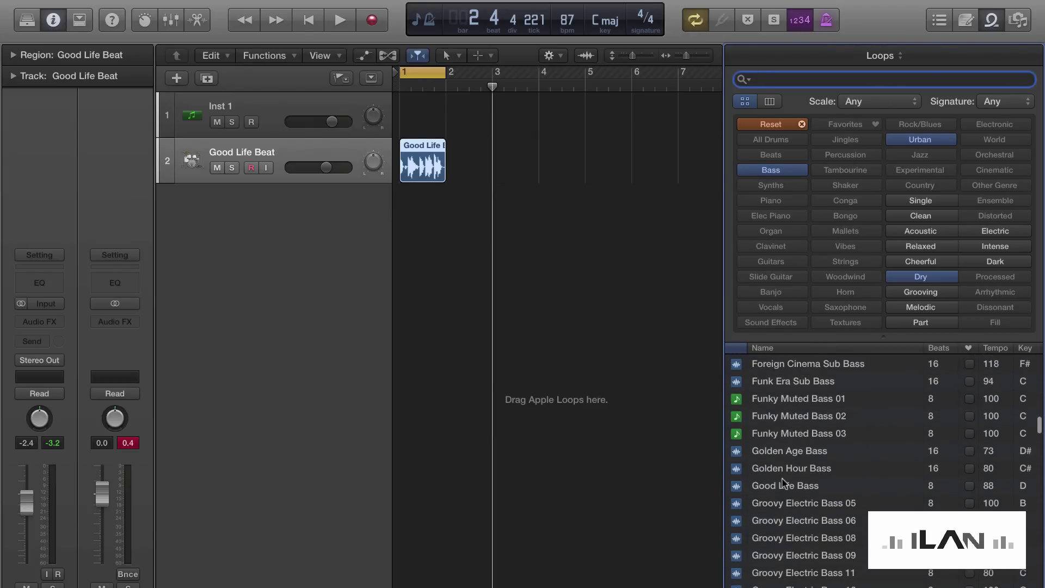
scroll(784, 479, "up", 3)
left_click(782, 418)
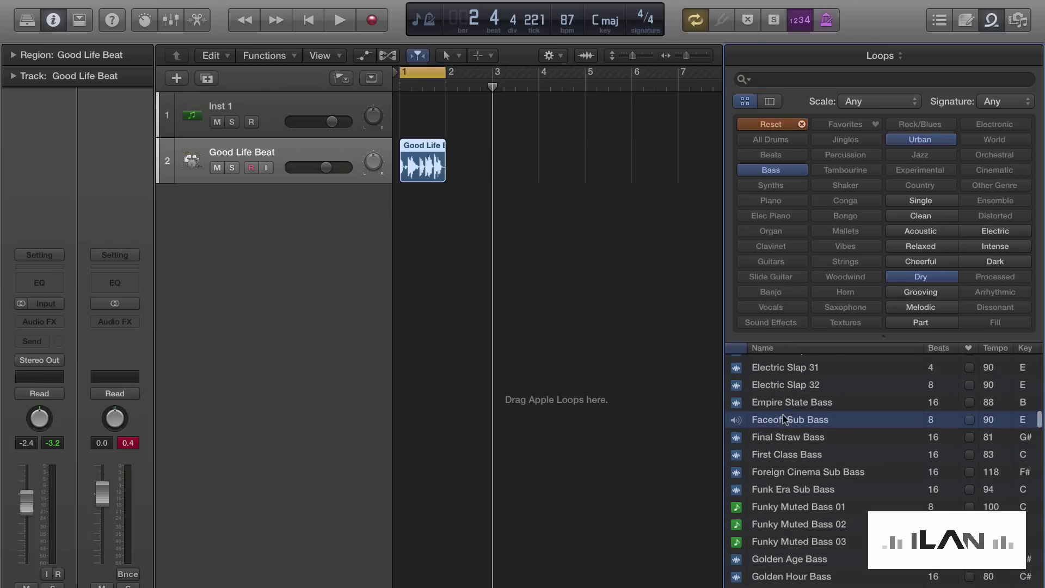
left_click_drag(794, 426, 426, 220)
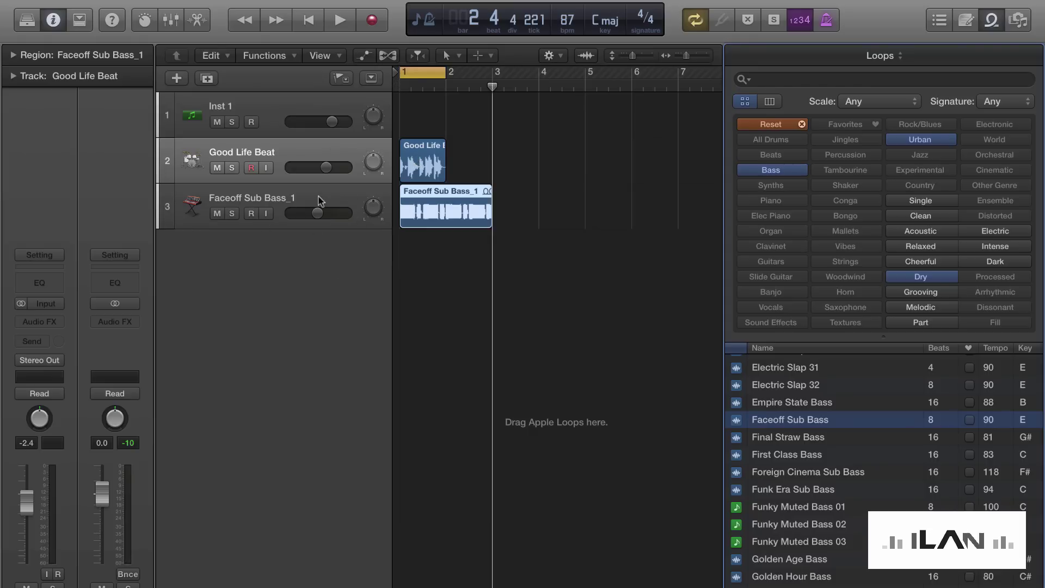
Delete the empty Inst 1 track and select the Faceoff Sub Bass_1 region
left_click(229, 97)
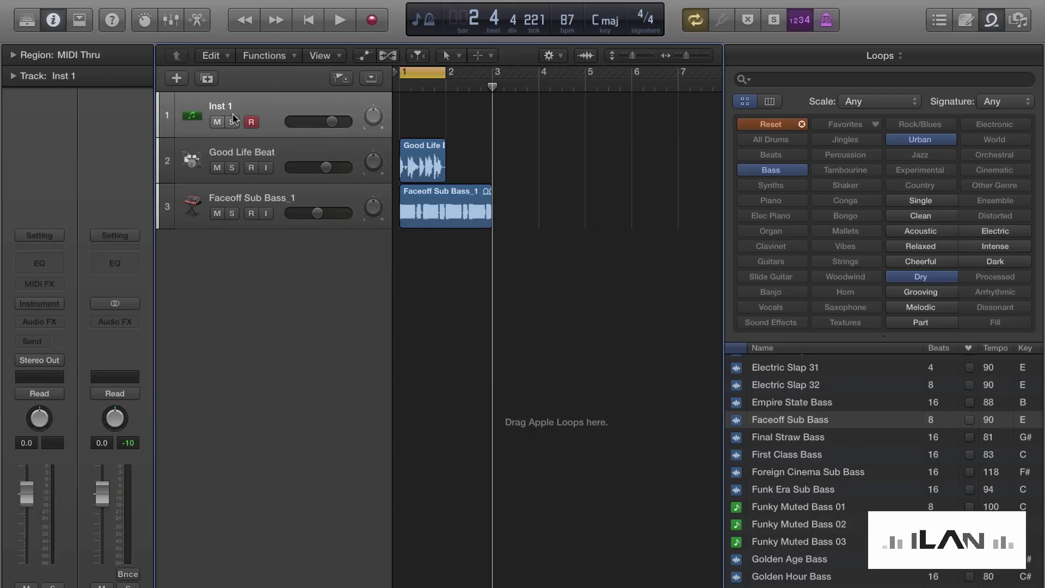
key("super+BackSpace")
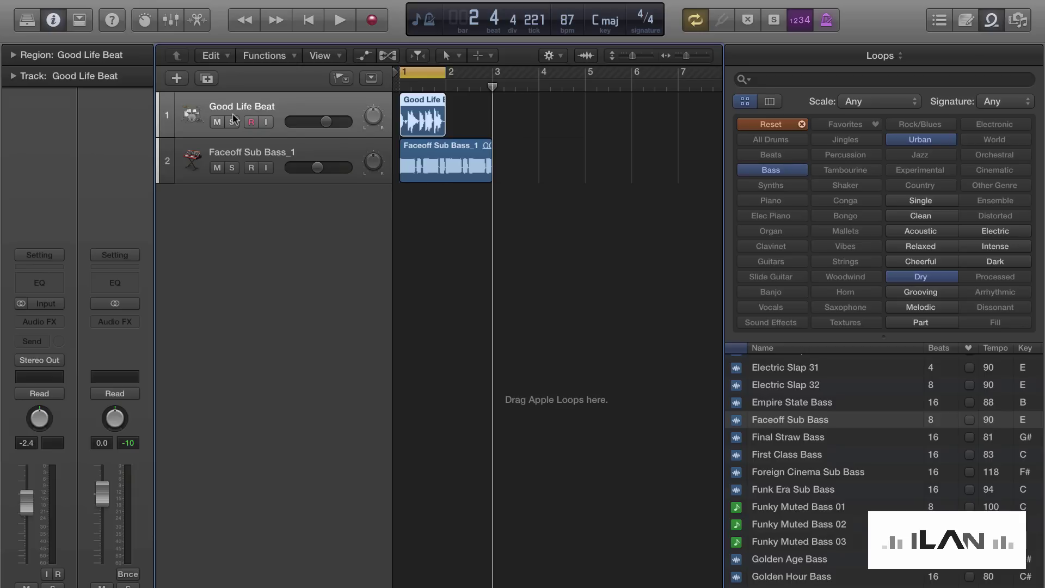
left_click(443, 152)
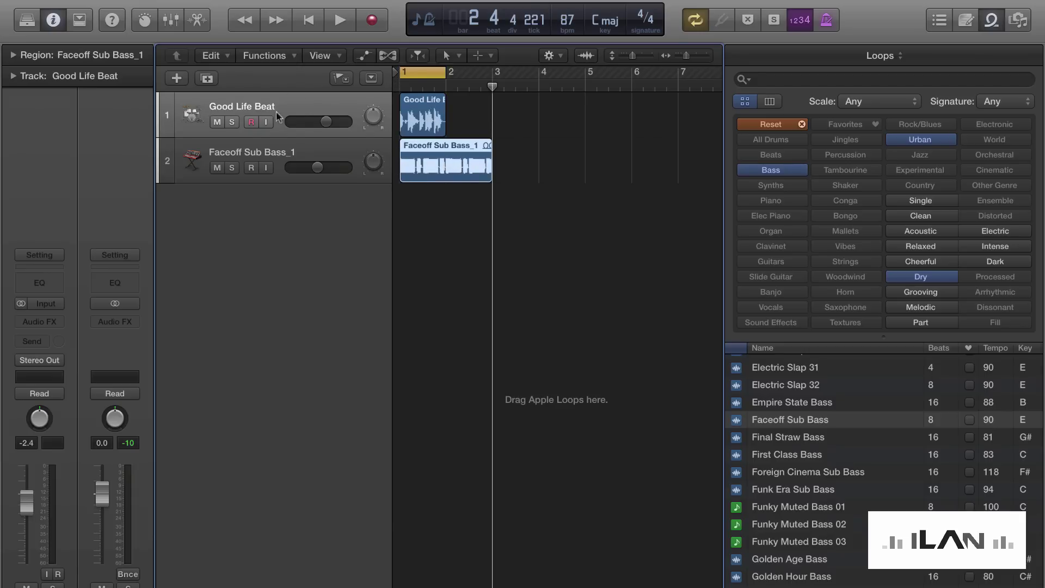
Extend the cycle range to span bars 1 to 3 and play the beat and bass loops together
left_click_drag(442, 73, 489, 73)
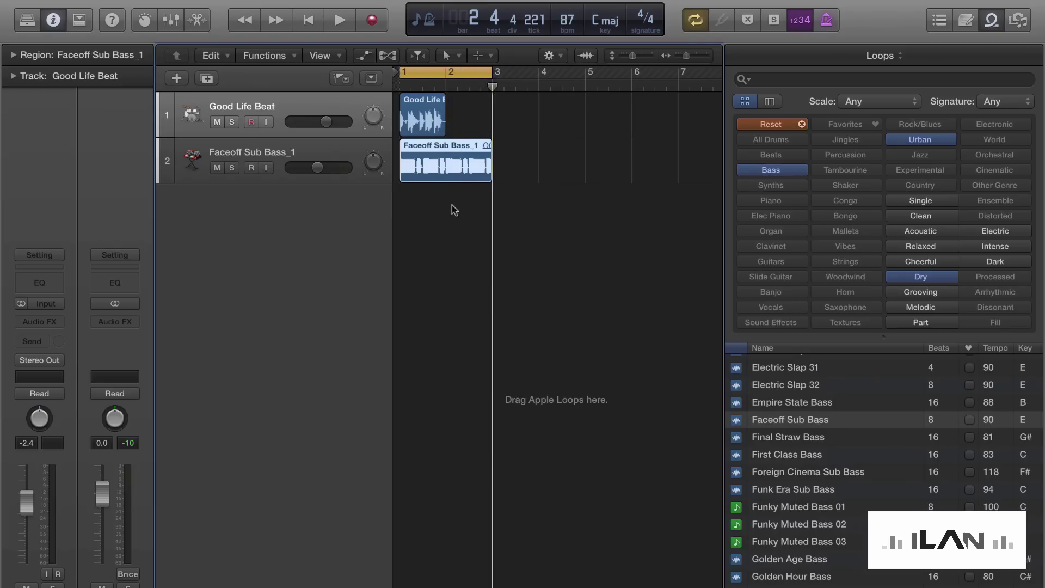
key("space")
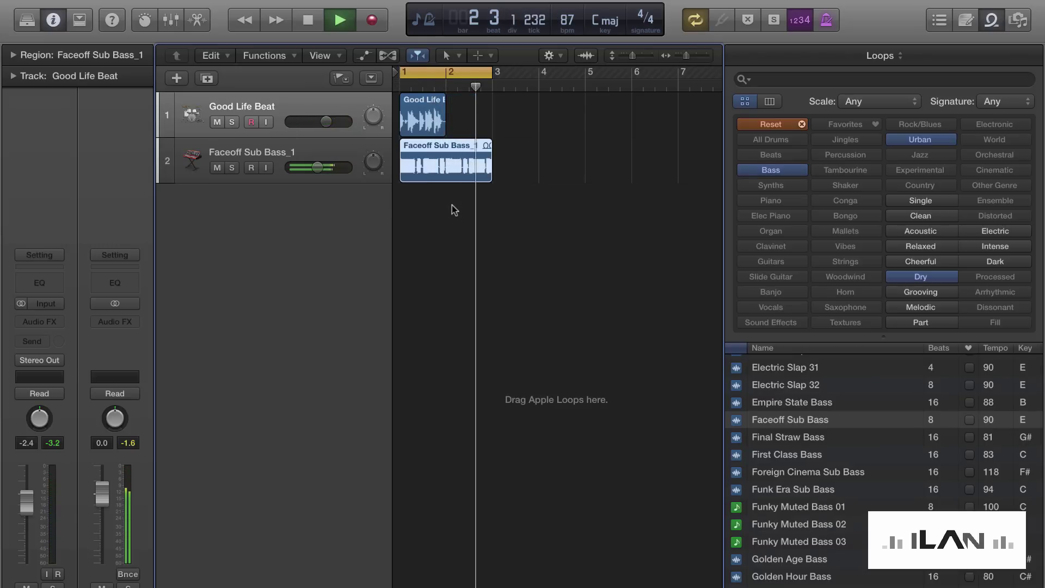
key("space")
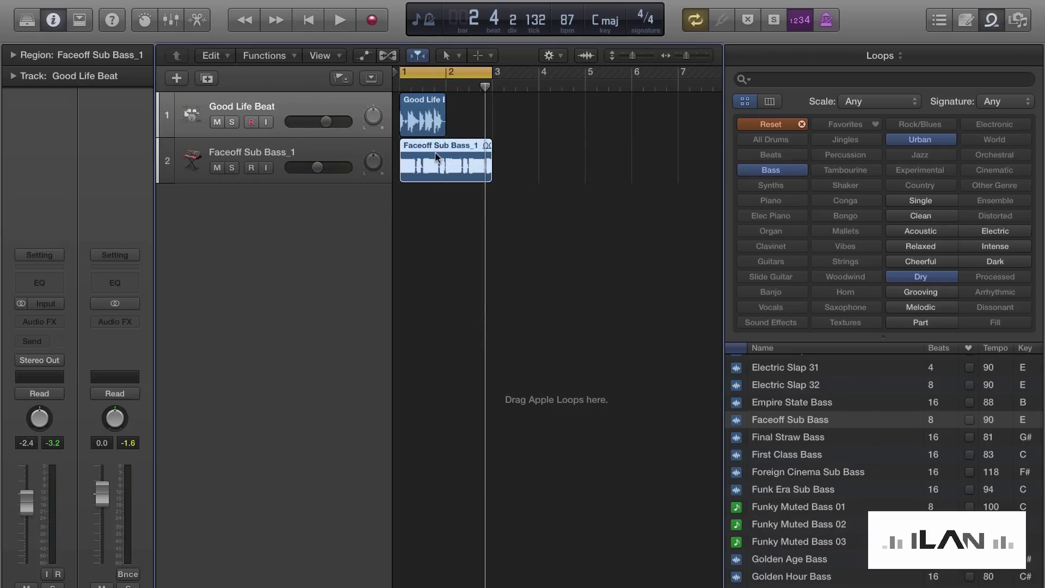
left_click(424, 109)
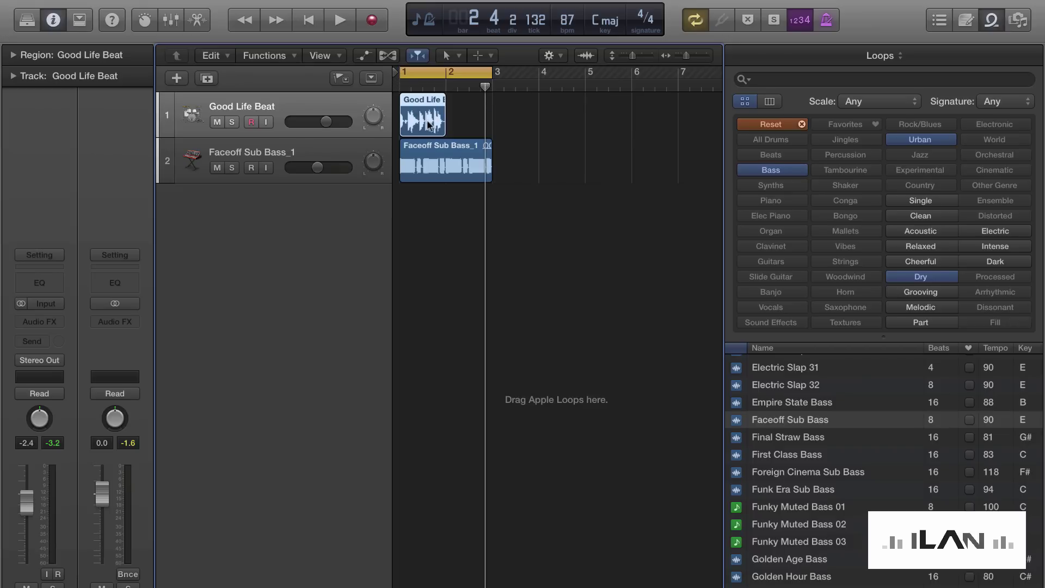
left_click(440, 167)
left_click(429, 123)
left_click(438, 147)
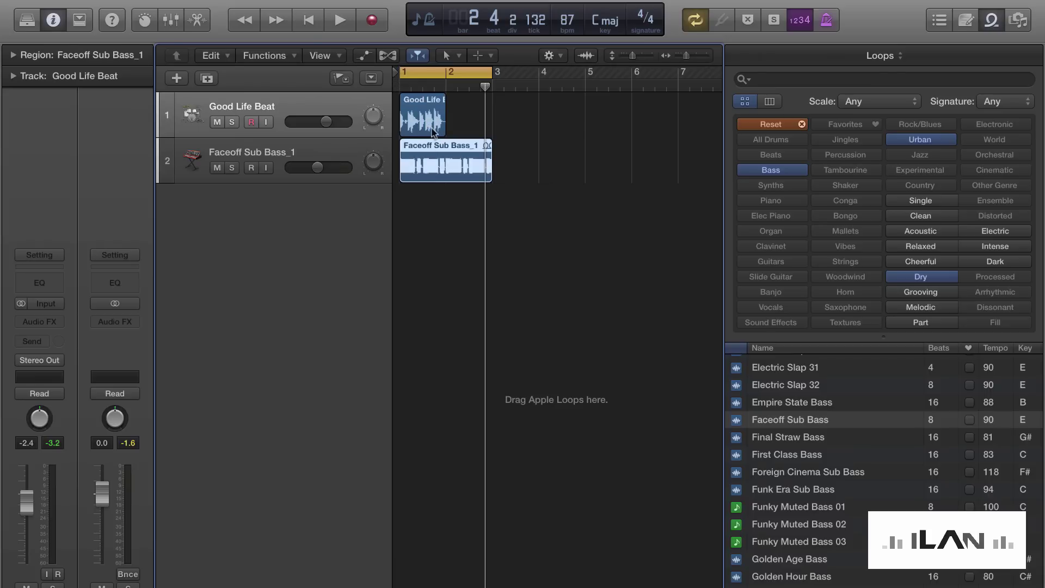
left_click(429, 128)
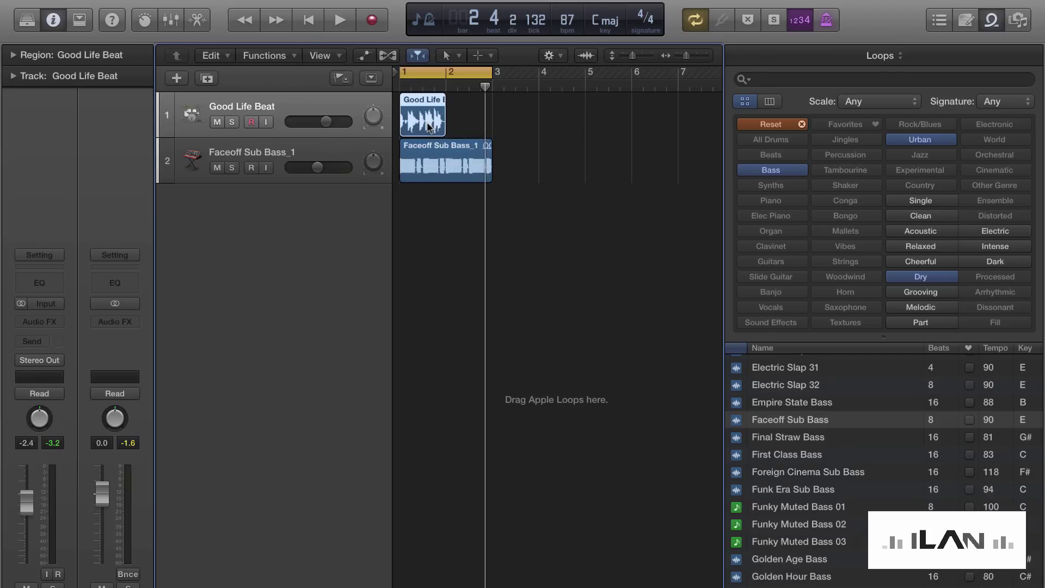
left_click(429, 163)
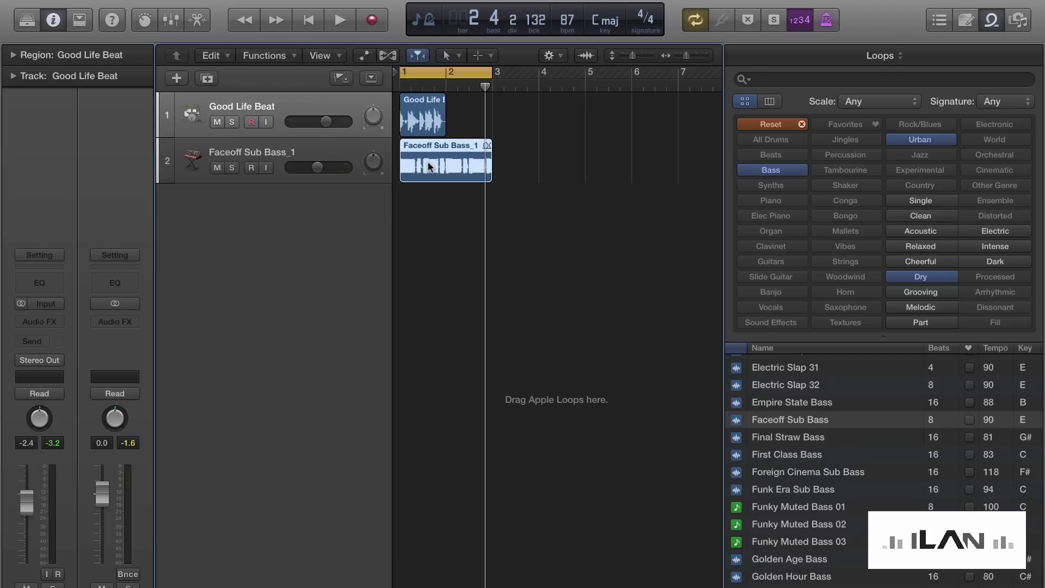
left_click(426, 104)
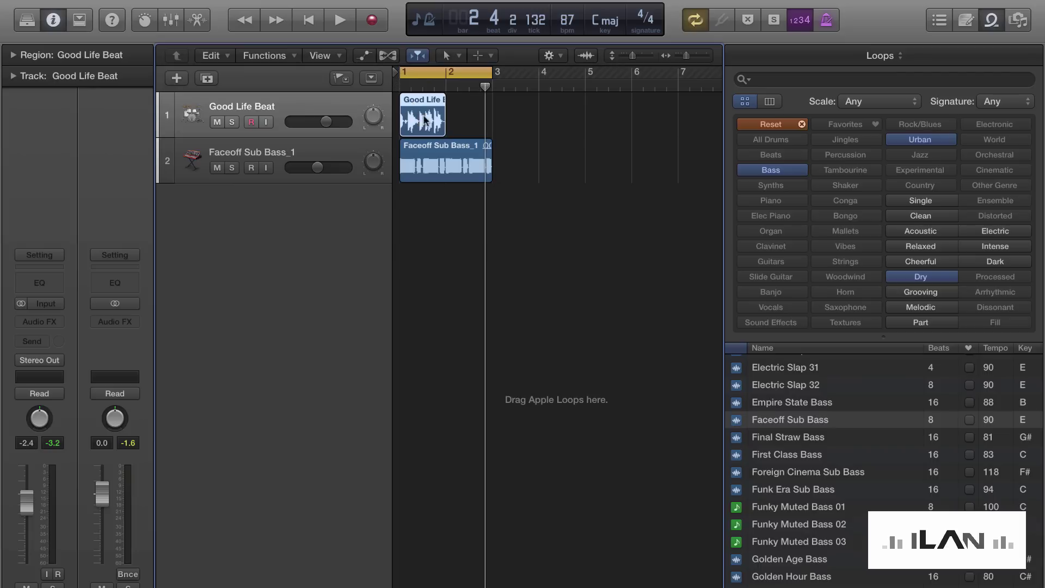
left_click(425, 164)
left_click(419, 134)
left_click(423, 154)
left_click(441, 116)
left_click(455, 152)
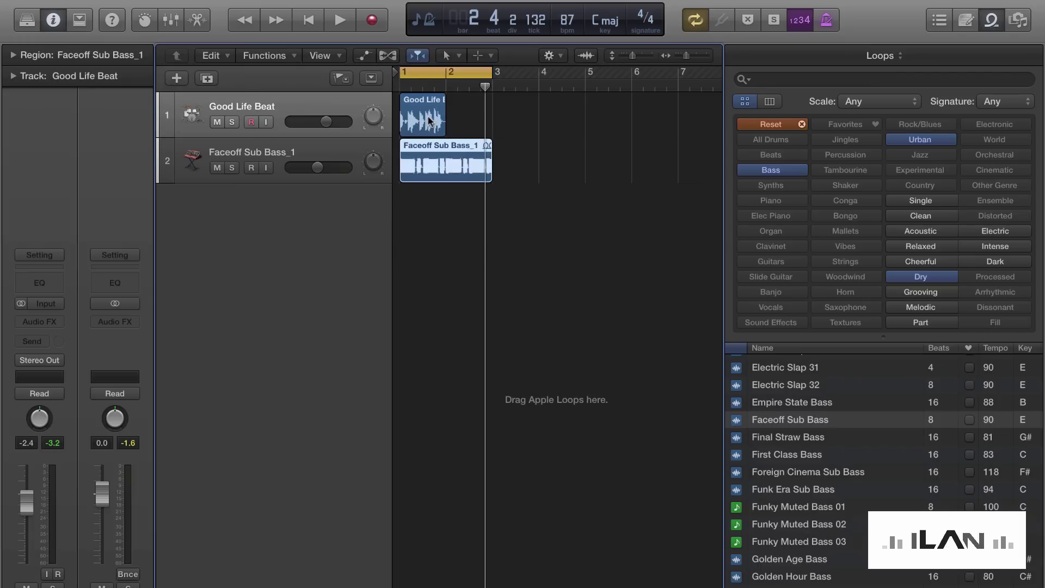
left_click(430, 123)
left_click(446, 152)
left_click(423, 120)
left_click(438, 143)
left_click(429, 130)
left_click(440, 144)
left_click(429, 129)
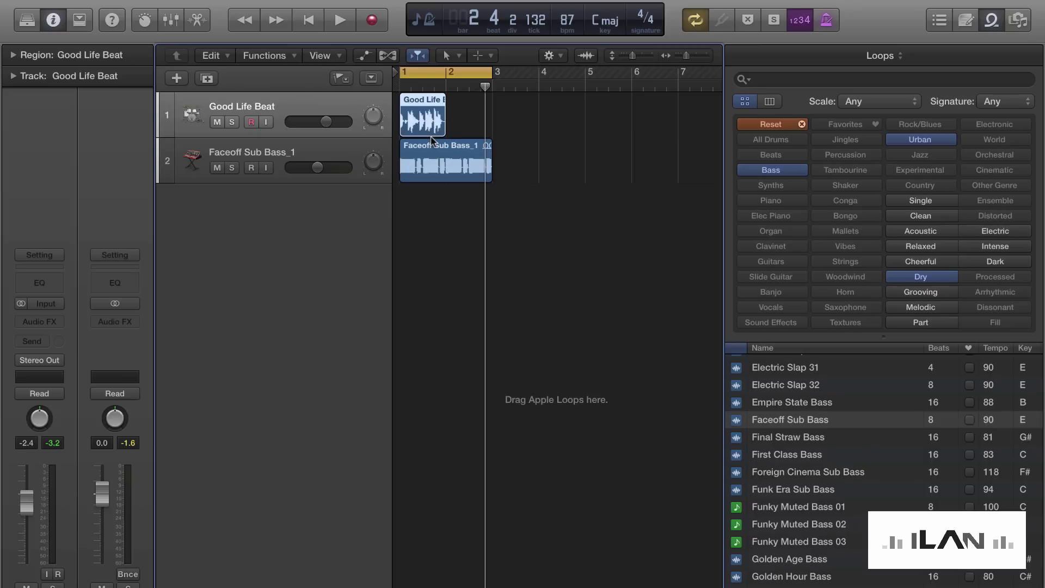
left_click(429, 143)
Open the Faceoff Sub Bass_1 region in the audio track editor, and show the Good Life Beat region there for comparison
double_click(432, 163)
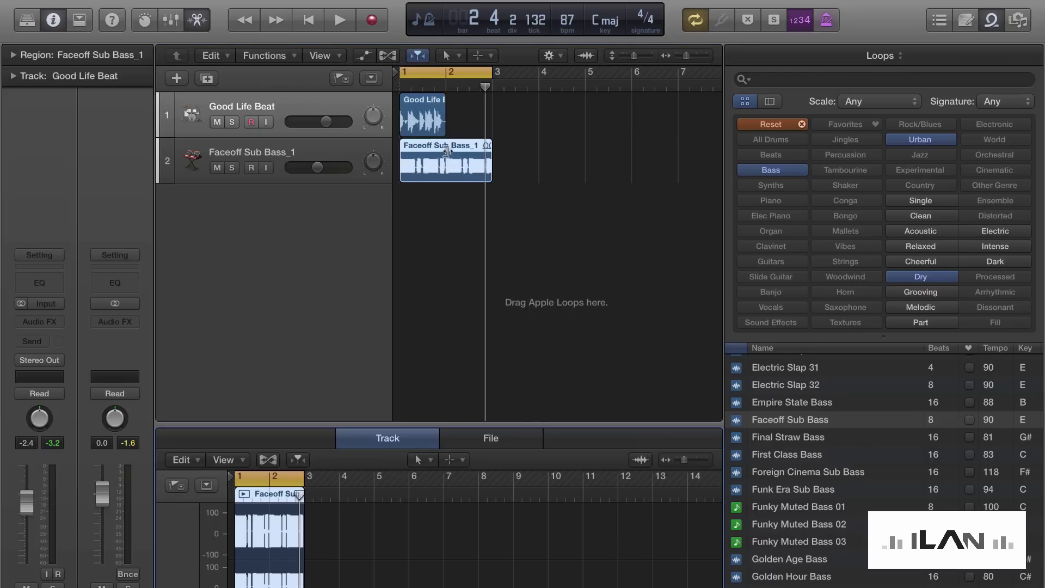
left_click(427, 115)
left_click(424, 117)
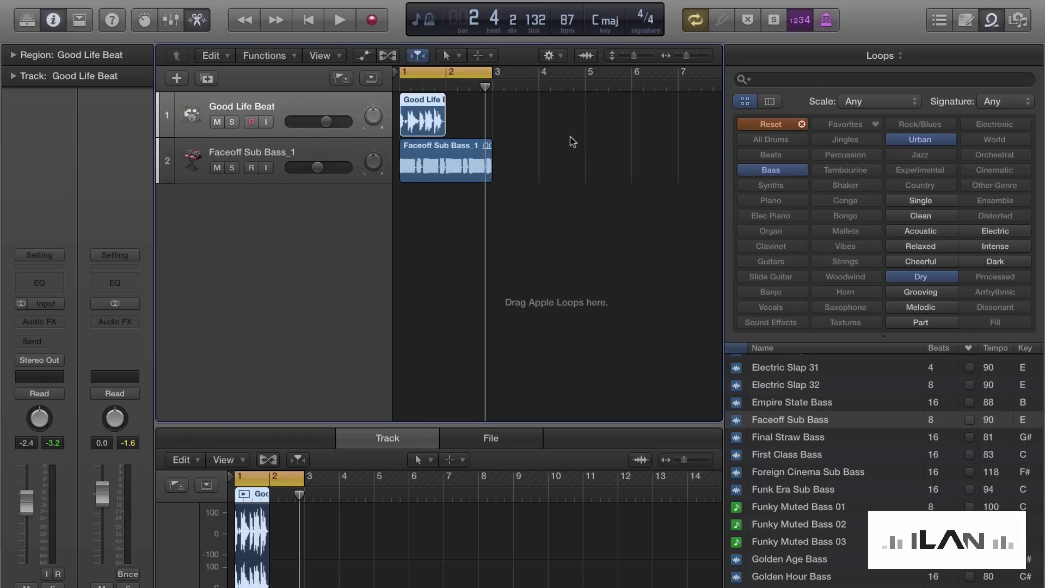
Turn on looping for the Good Life Beat region so it repeats along its track
key("super+Left")
key("super+Left")
key("super+Left")
key("super+Left")
key("super+Left")
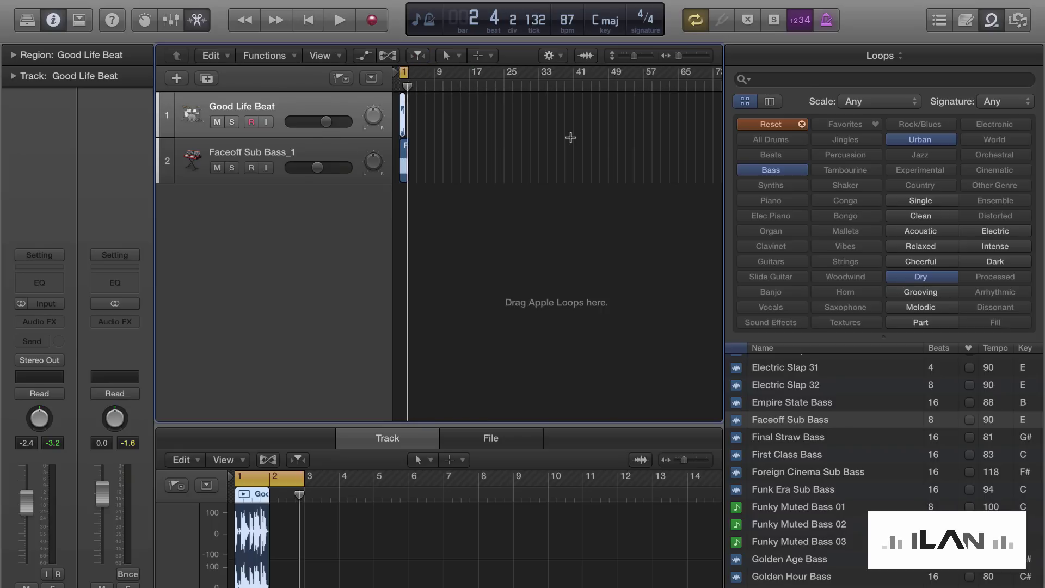
key("super+Right")
key("super+Right")
key("super+Right")
key("super+Right")
key("super+Right")
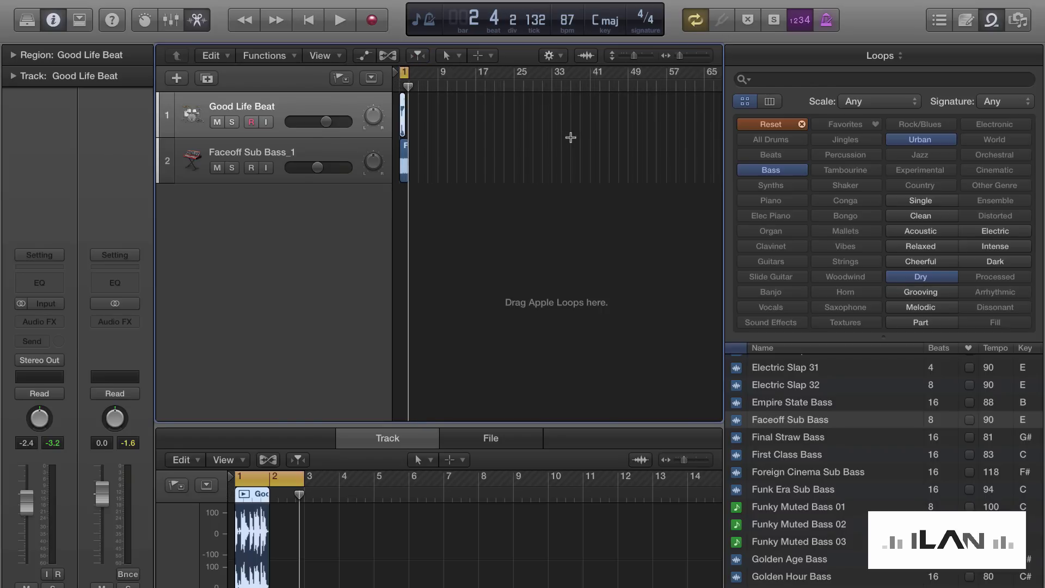
left_click(451, 161)
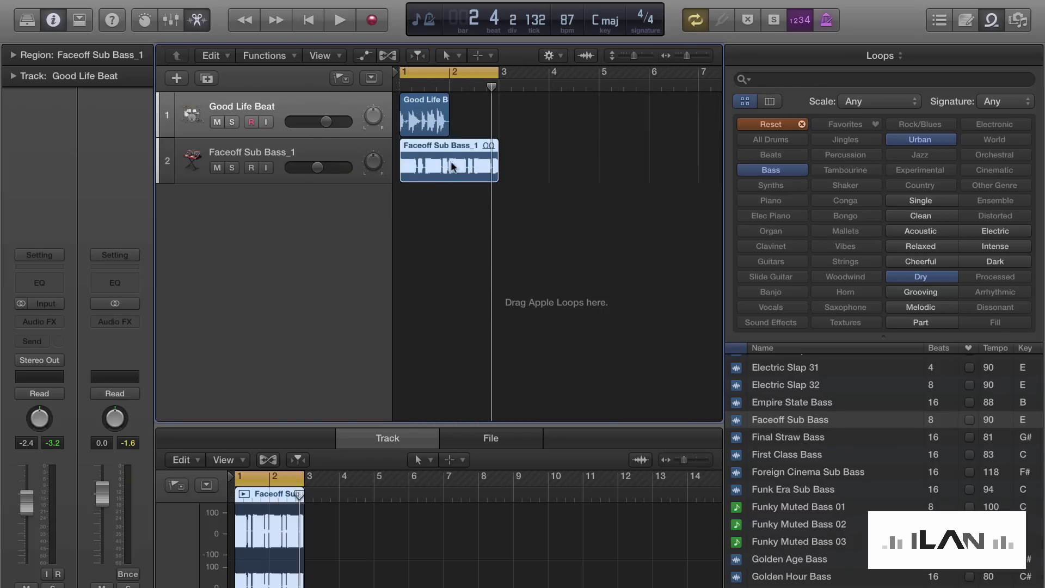
left_click(423, 113)
key("l")
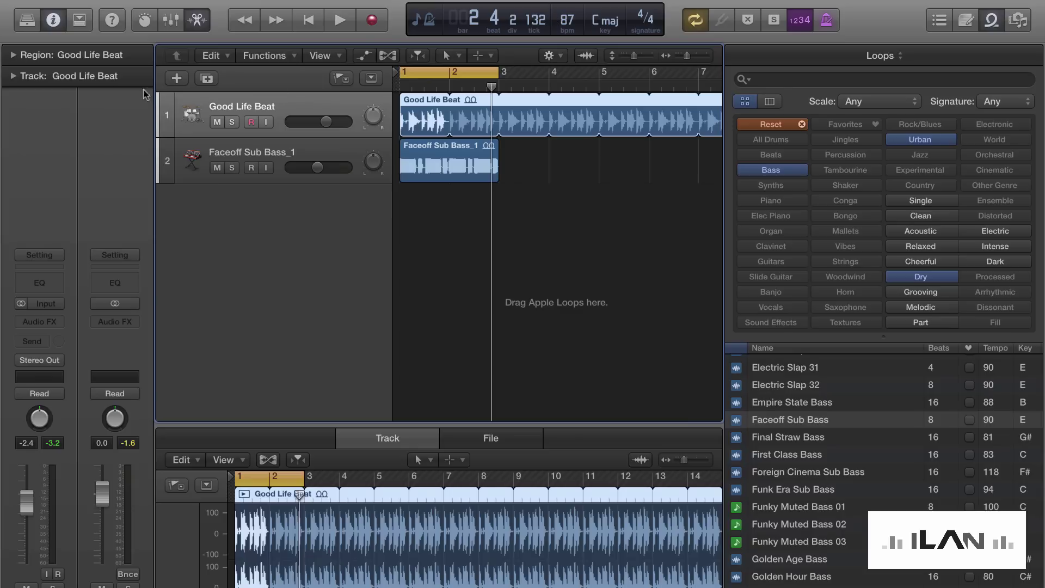
Examine the region and track parameters of Good Life Beat, including the additional region settings, and leave the track parameters expanded
left_click(12, 77)
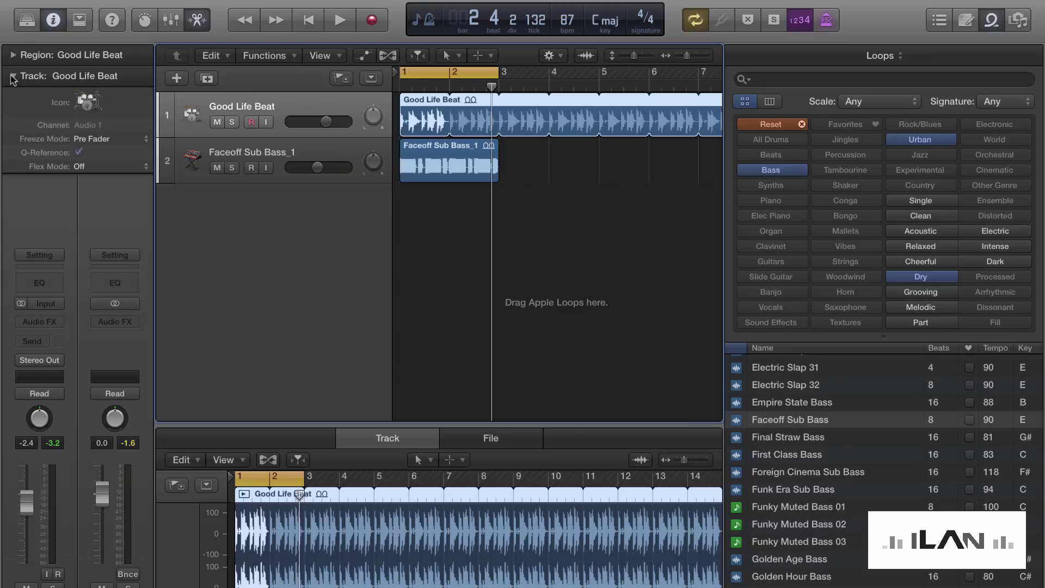
left_click(12, 78)
left_click(12, 56)
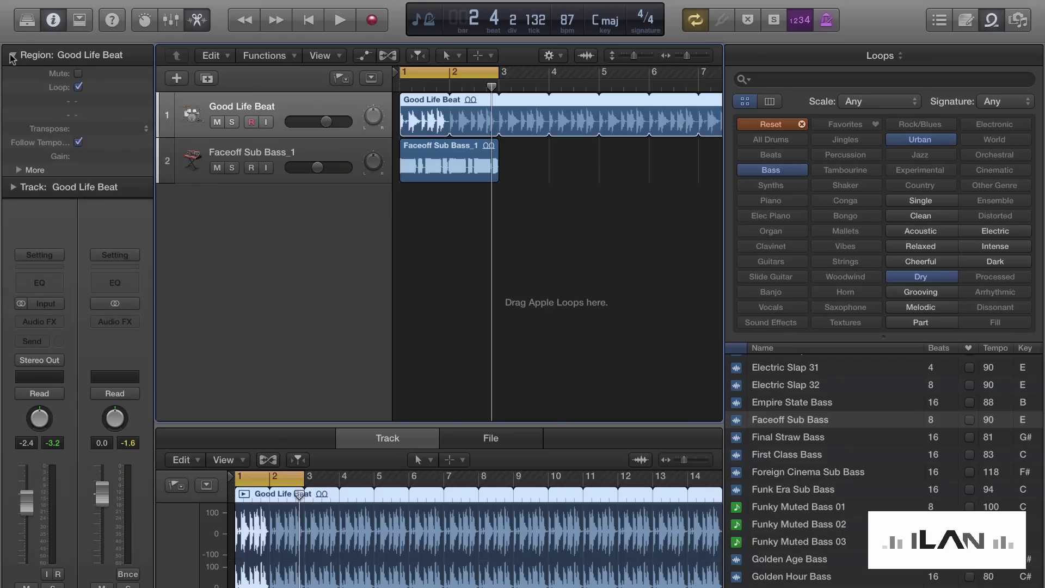
left_click(19, 170)
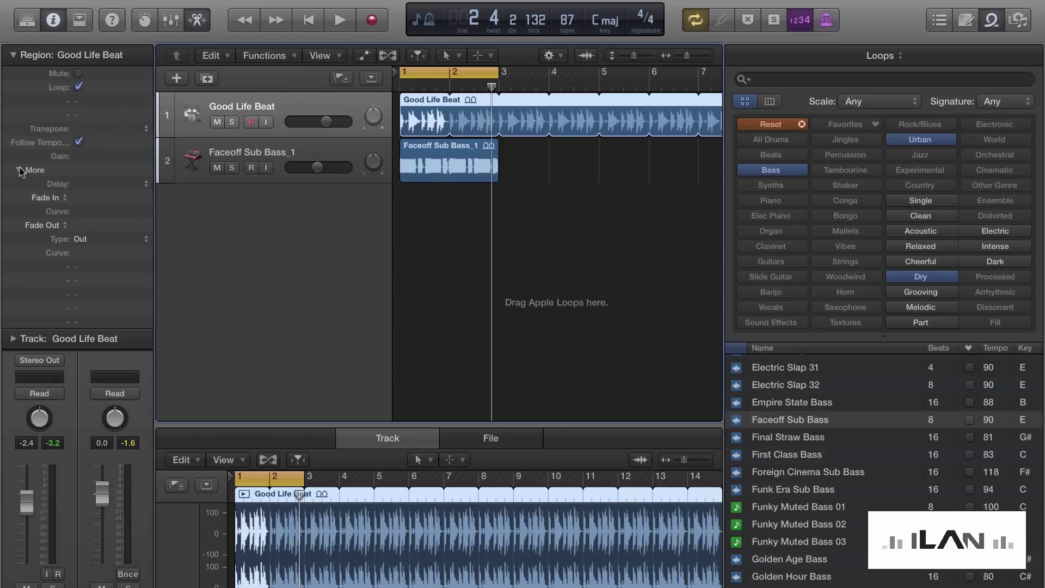
left_click(20, 169)
left_click(12, 55)
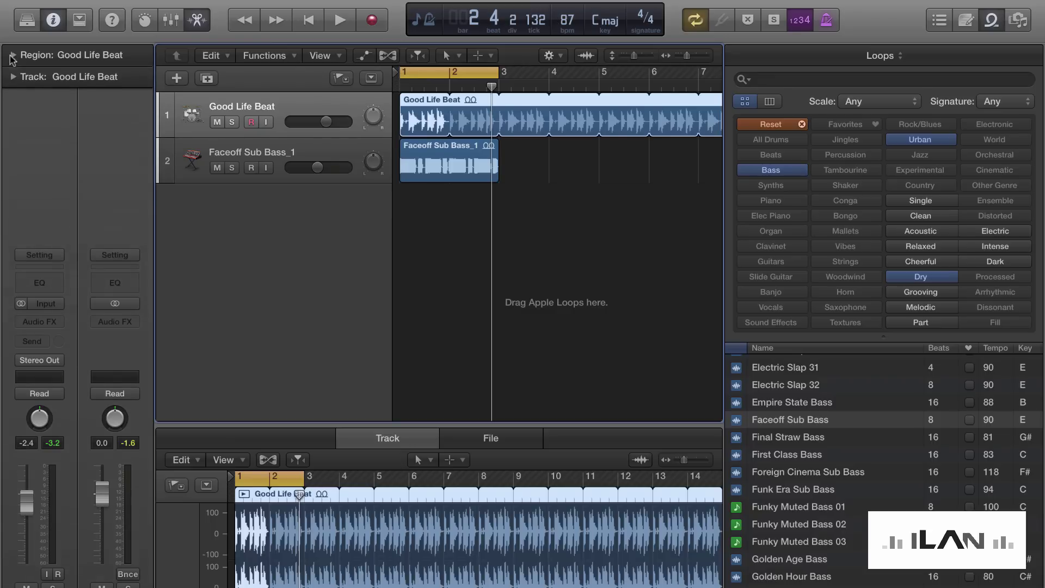
left_click(12, 77)
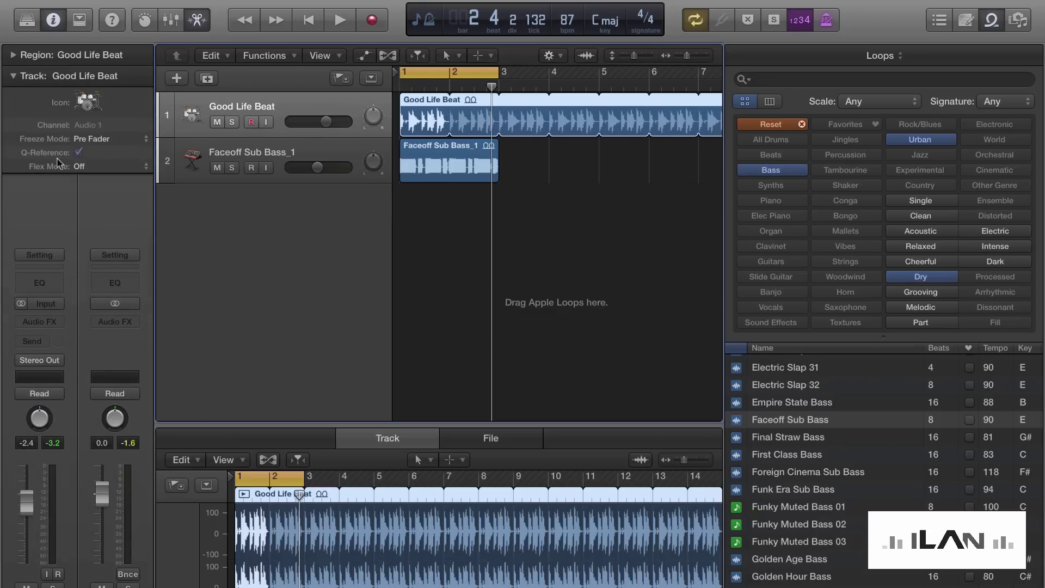
Collapse the track parameters and play the looping Good Life Beat region together with the Faceoff Sub Bass_1 region
left_click(12, 76)
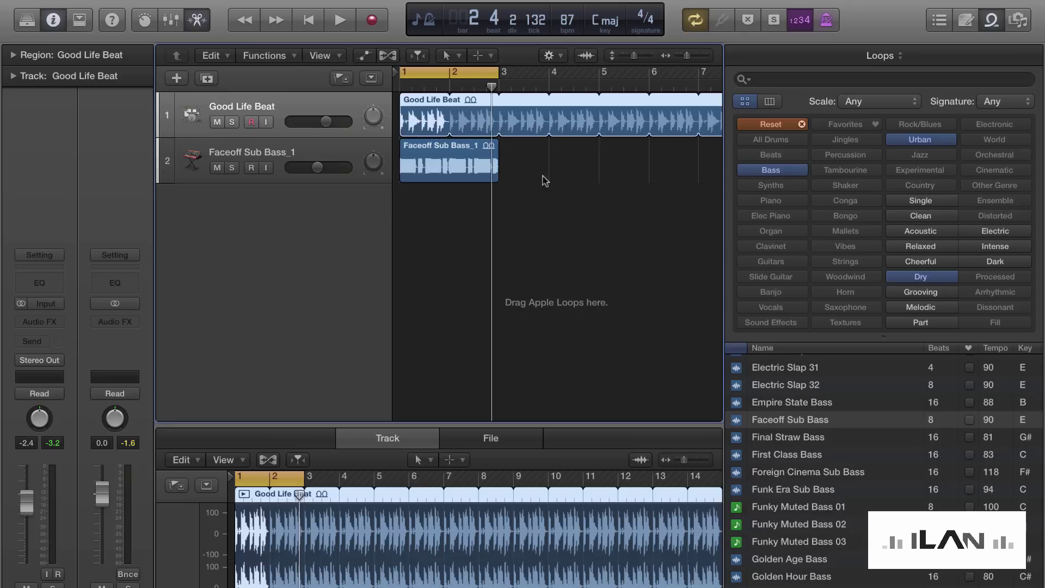
left_click(565, 159)
left_click(456, 112)
left_click(453, 155)
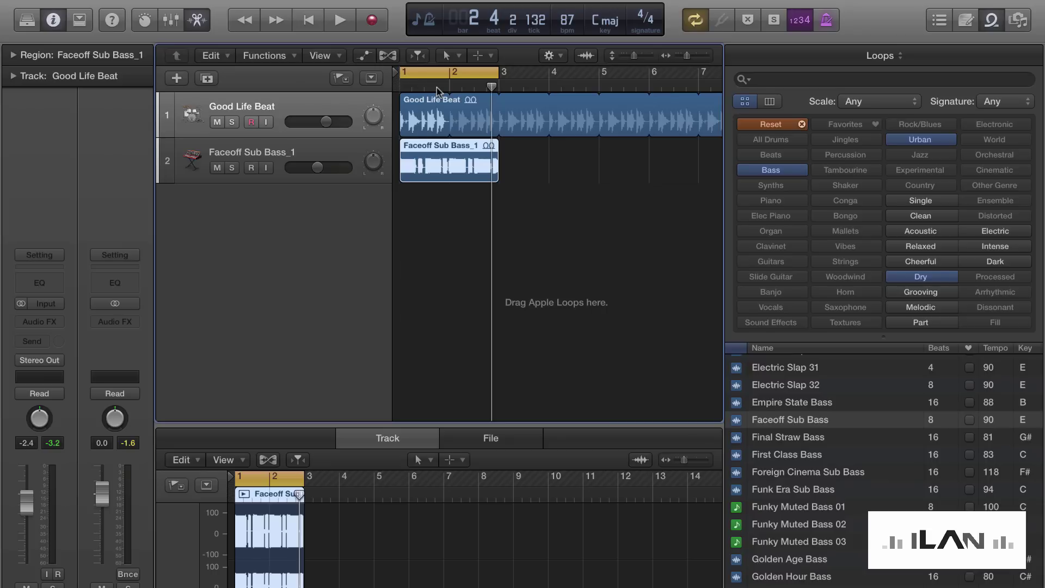
key("space")
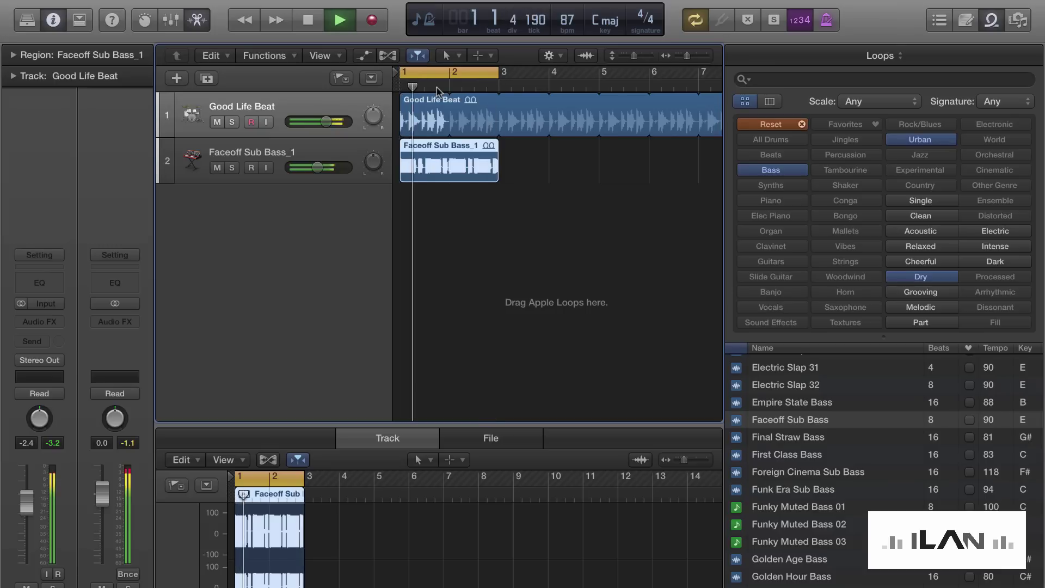
key("space")
Close the audio track editor to give the arrangement the full height, leaving the Faceoff Sub Bass_1 region selected
left_click(433, 118)
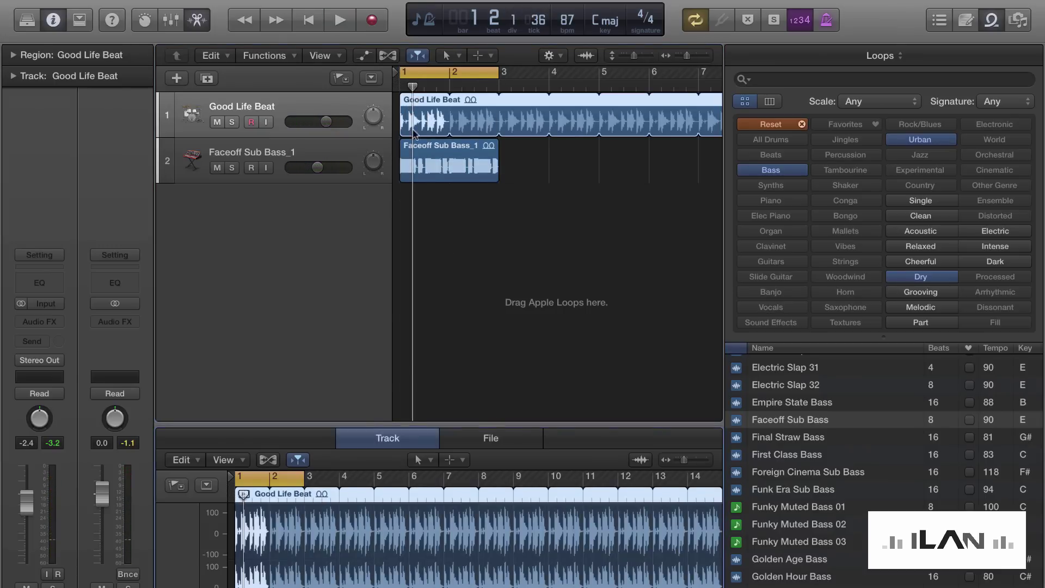
left_click(417, 156)
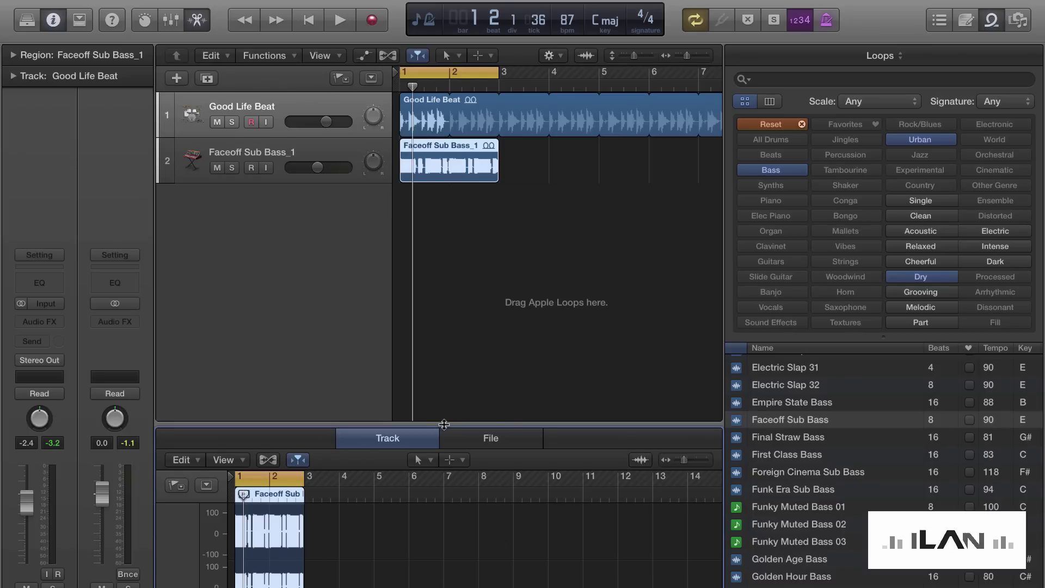
left_click_drag(444, 424, 444, 585)
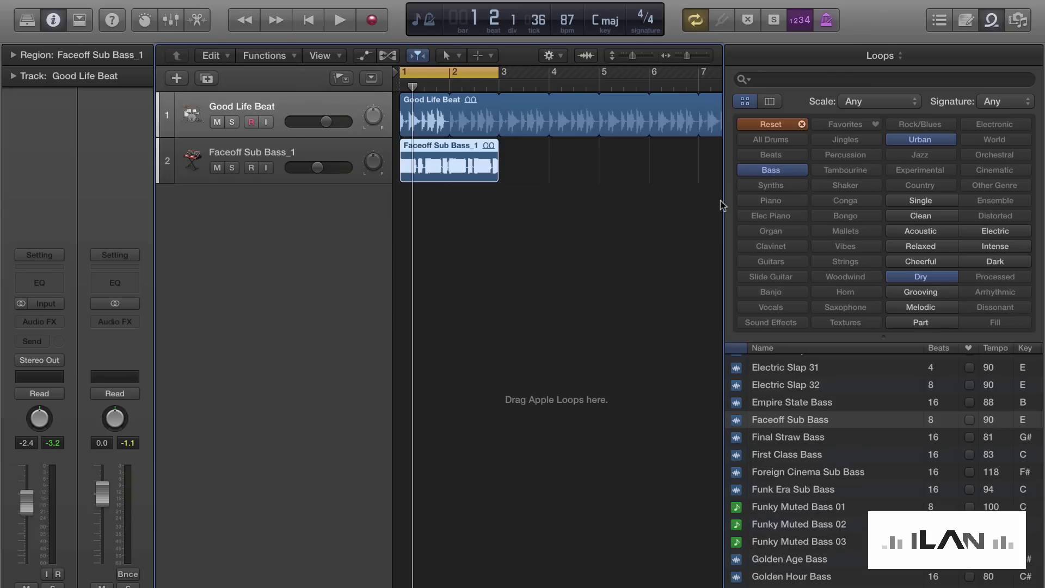
Clear the current loop filters and narrow the loop library to Synths, Urban and Grooving
left_click(802, 125)
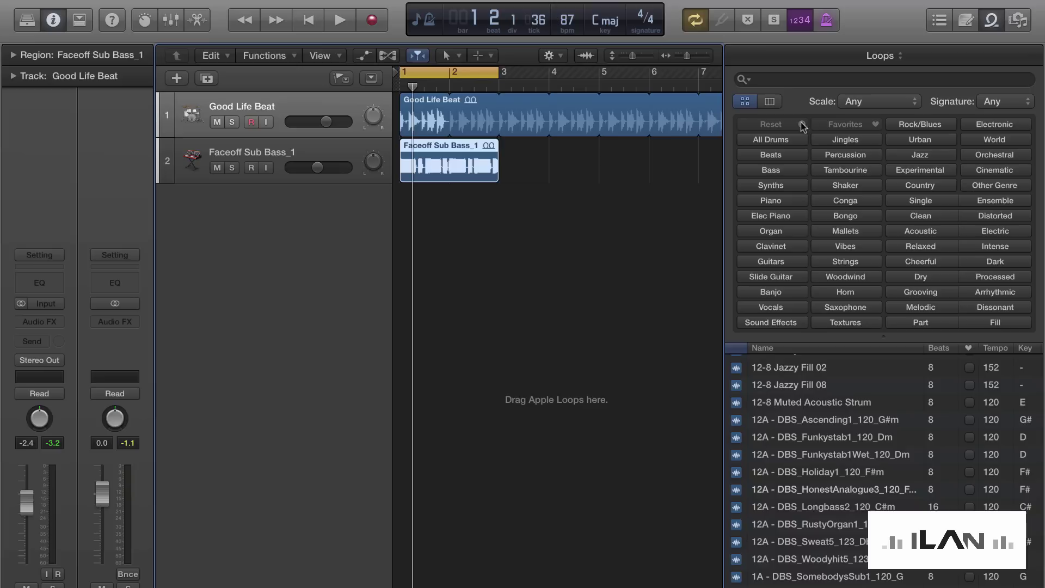
left_click(778, 187)
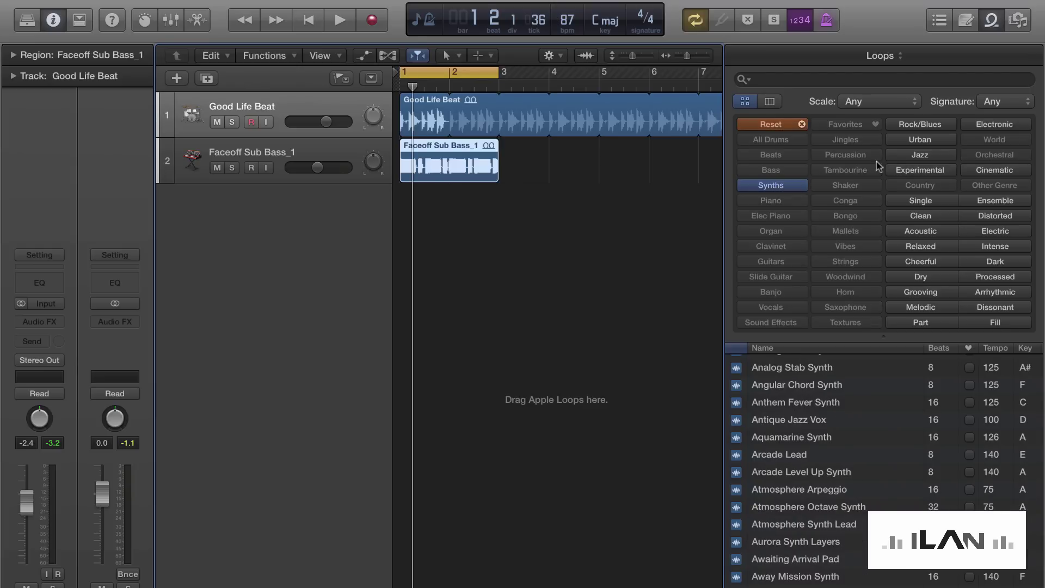
left_click(925, 141)
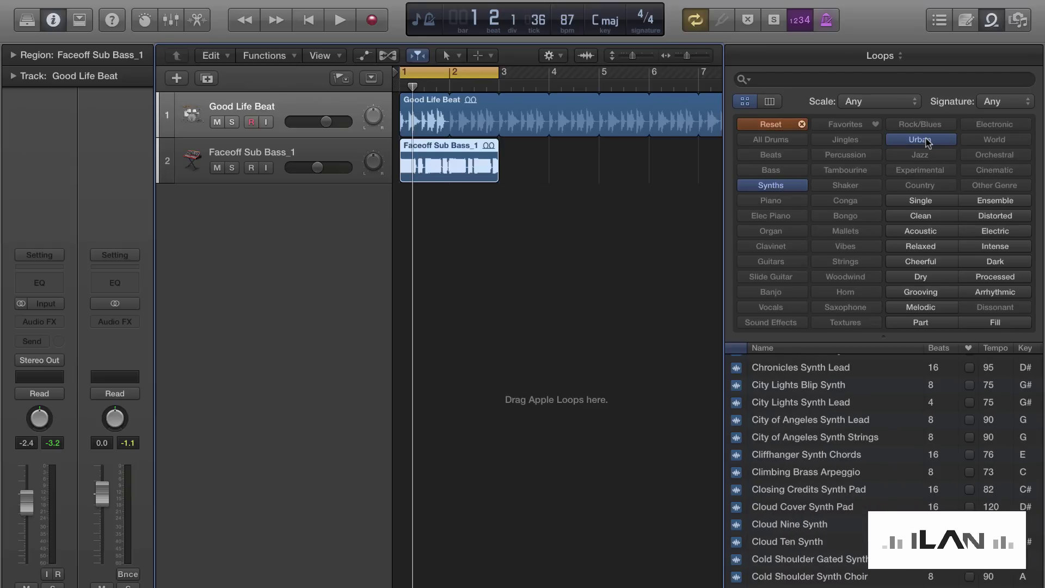
left_click(922, 292)
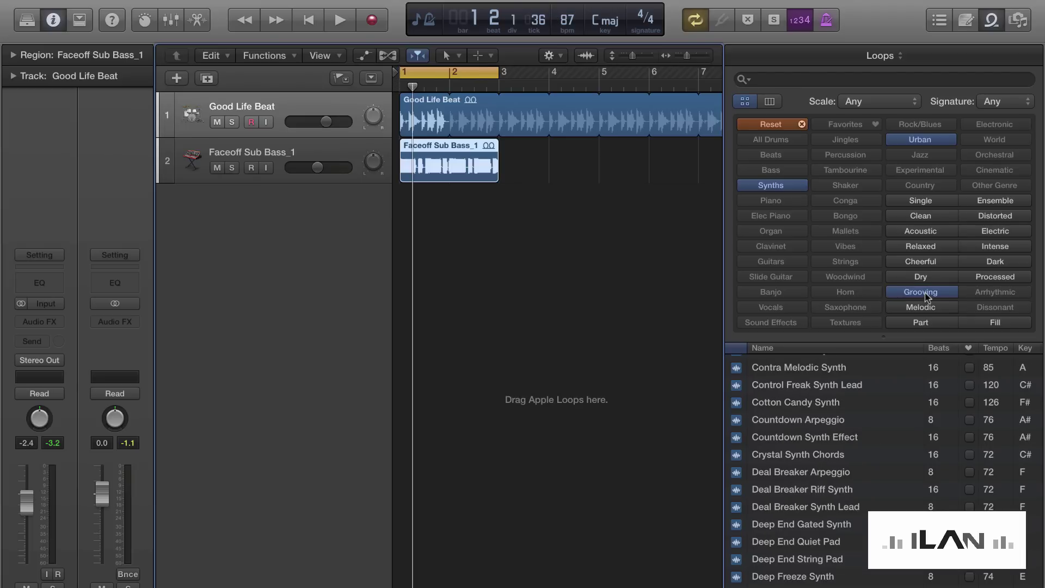
Browse the filtered synth loops and audition First Class Synth Lead and Flashback Soft Synth
scroll(812, 431, "up", 15)
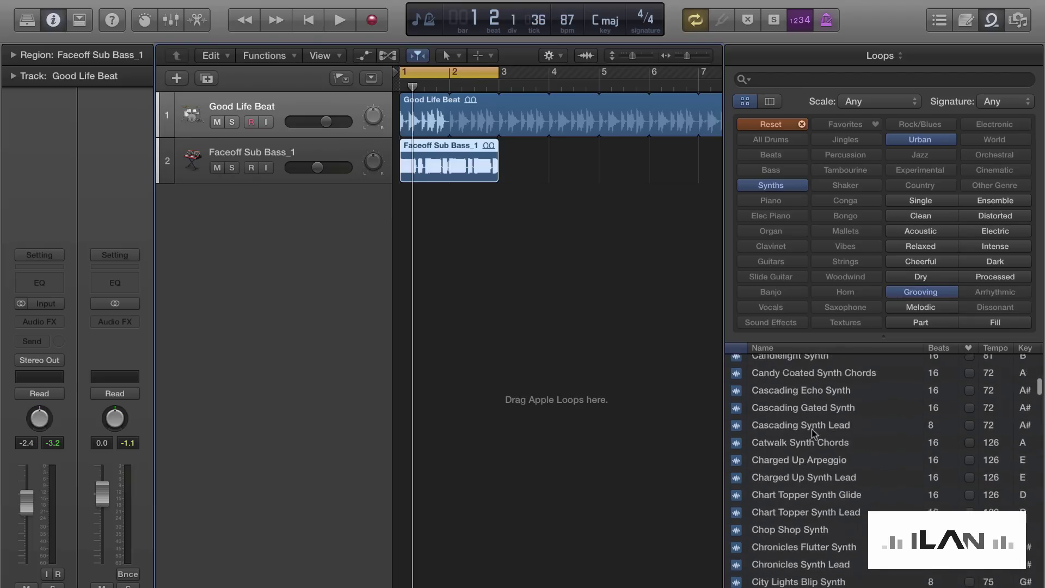
scroll(813, 432, "down", 5)
scroll(813, 433, "down", 15)
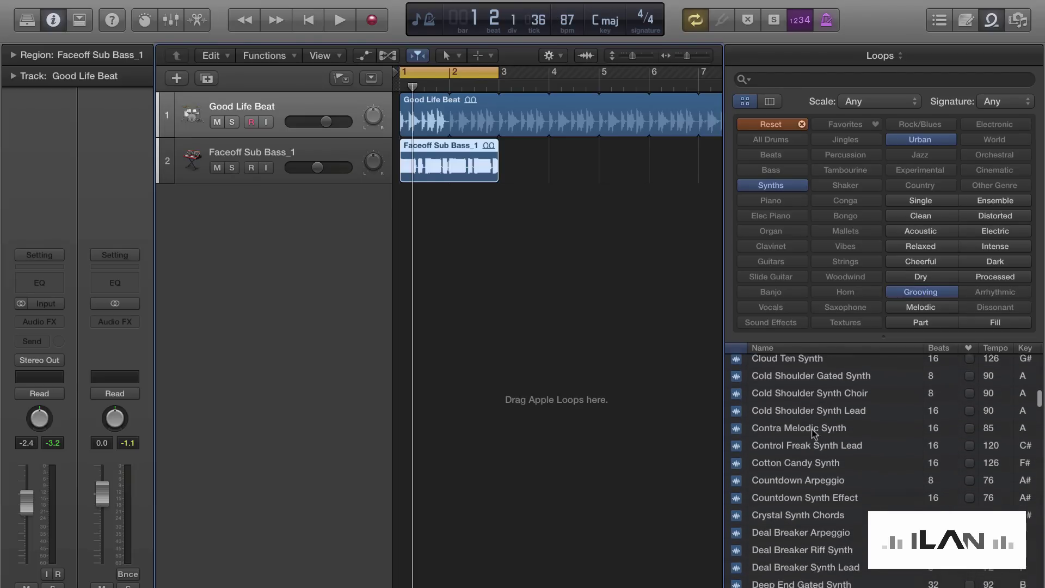
left_click(790, 497)
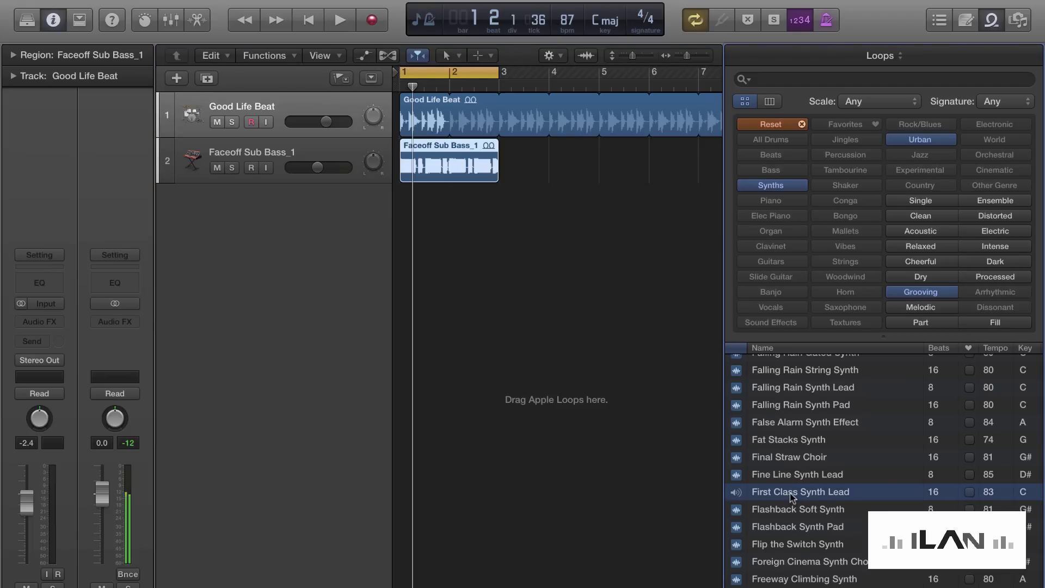
left_click(791, 510)
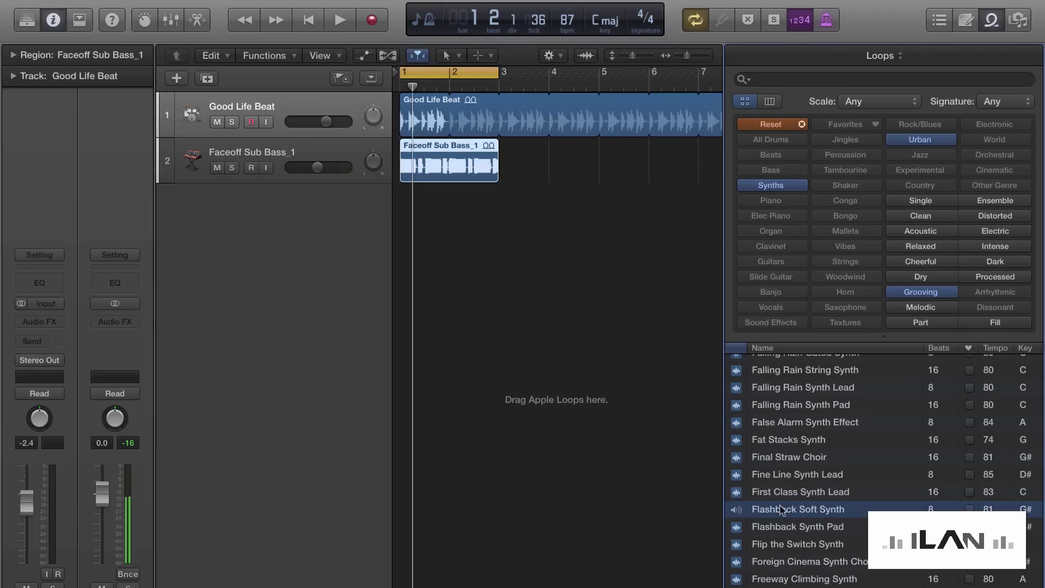
Add the Flashback Soft Synth loop at bar 1 on a new third track and play all three tracks together
left_click_drag(777, 513, 411, 234)
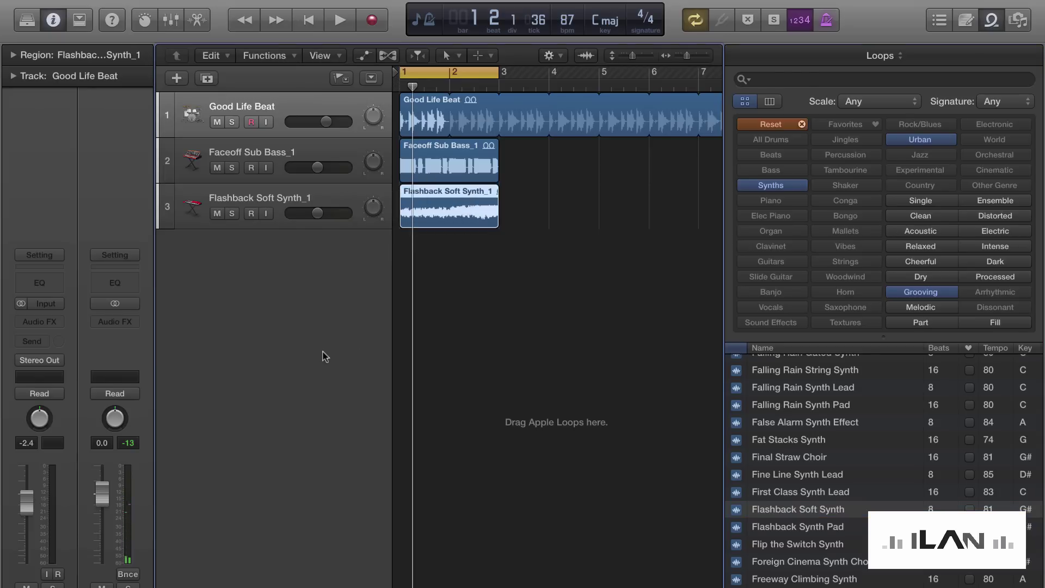
key("space")
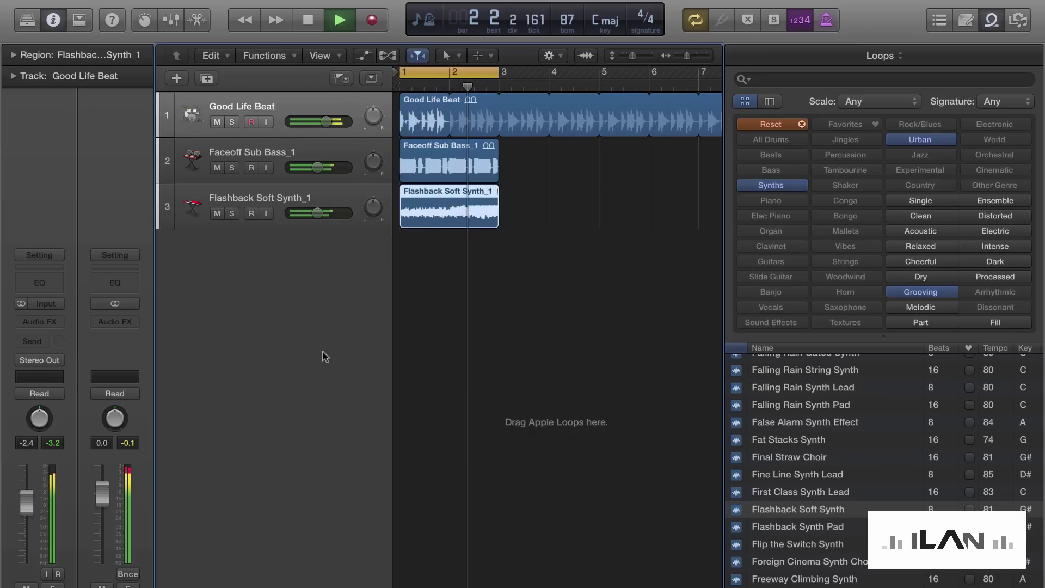
key("space")
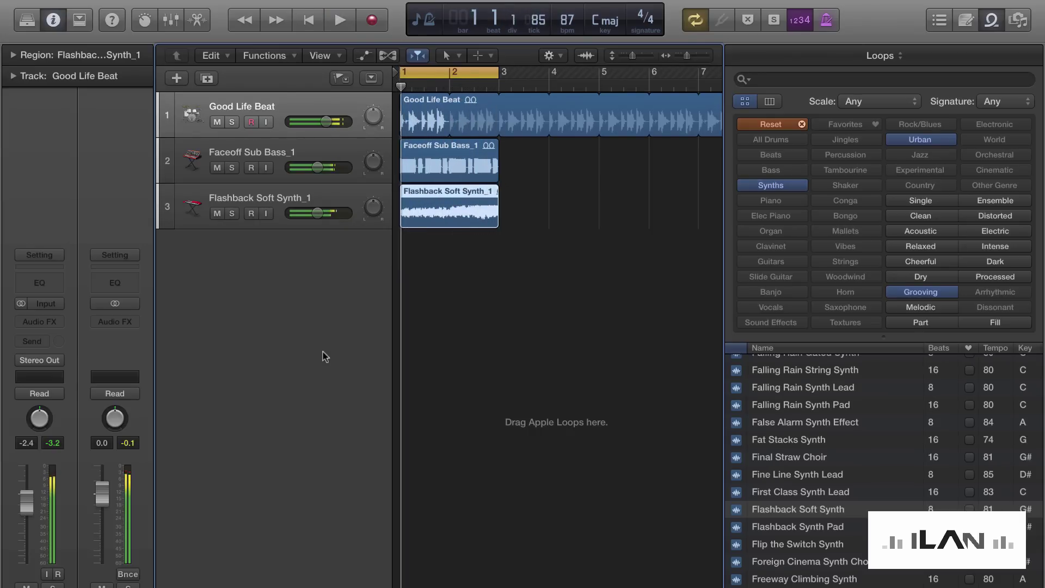